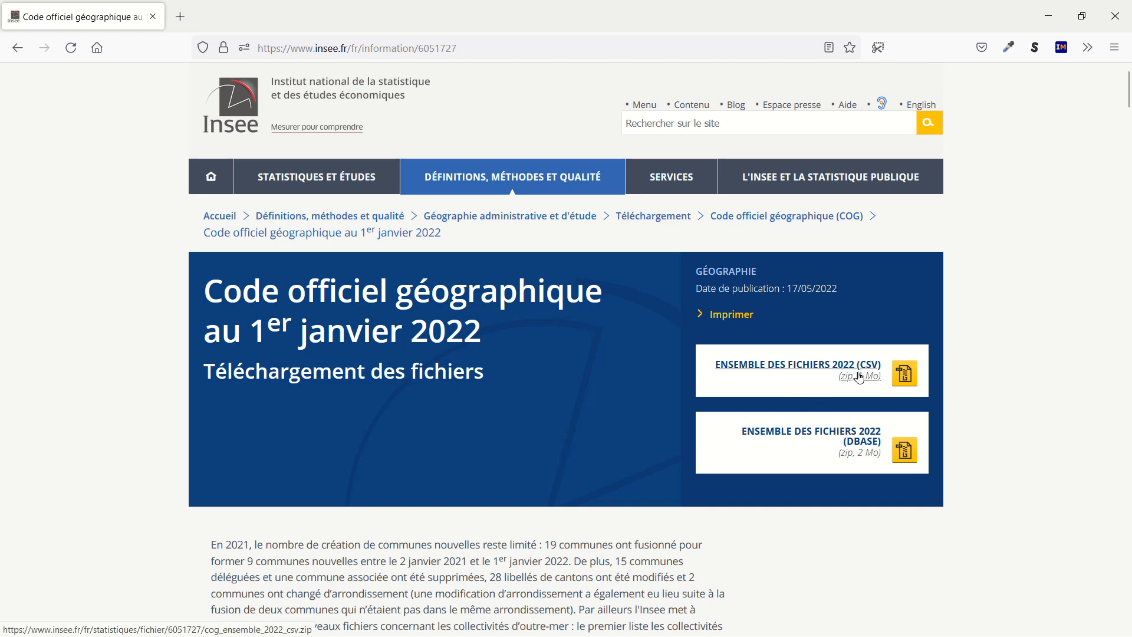
Download the « Liste des régions » file region_2022.csv from the INSEE Code officiel géographique page and save it.
scroll(1009, 502, down, 20)
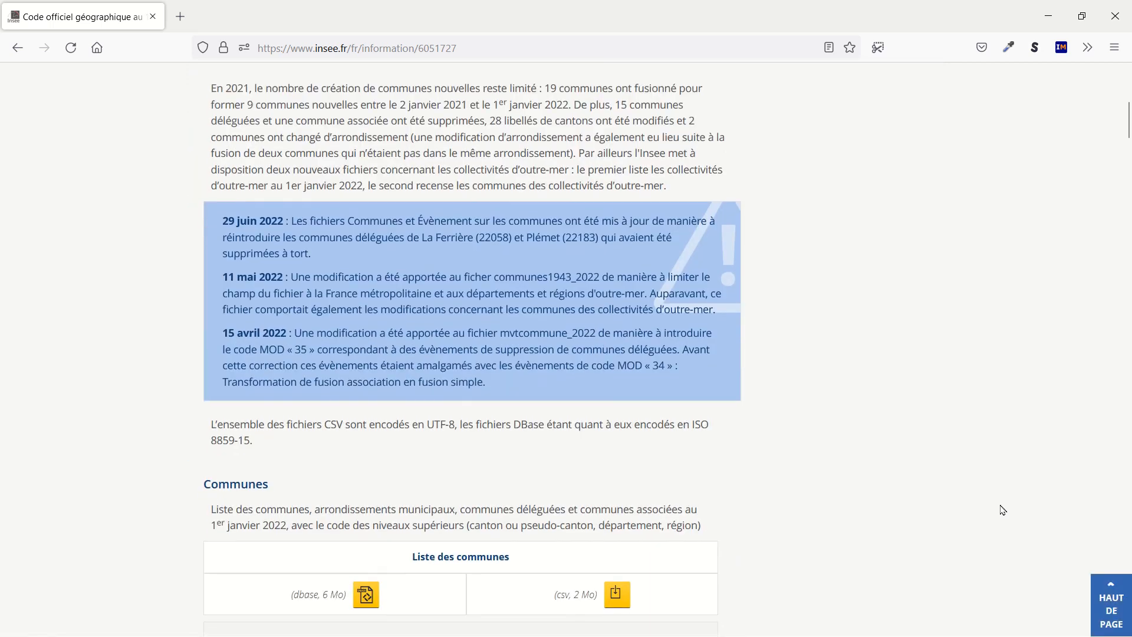
scroll(1002, 509, down, 15)
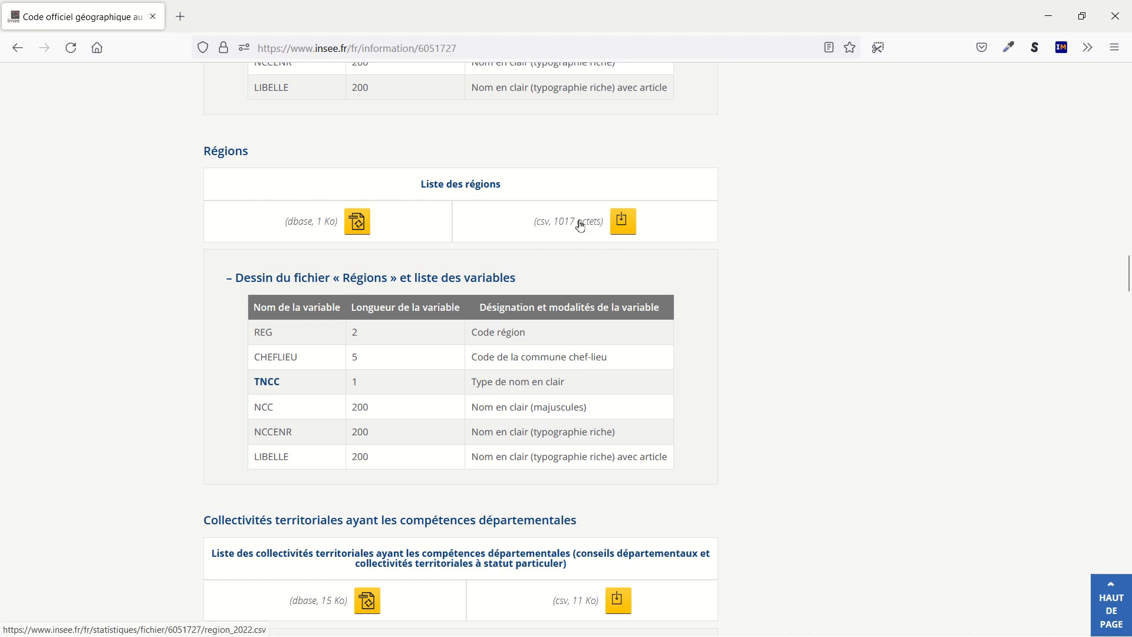
click(580, 224)
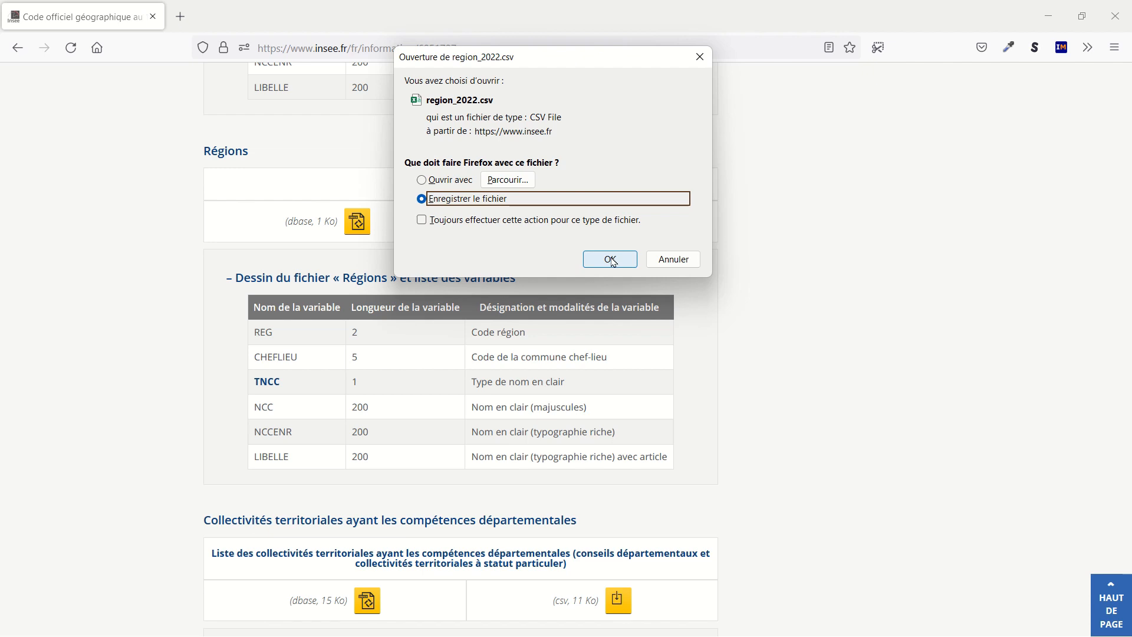
click(611, 260)
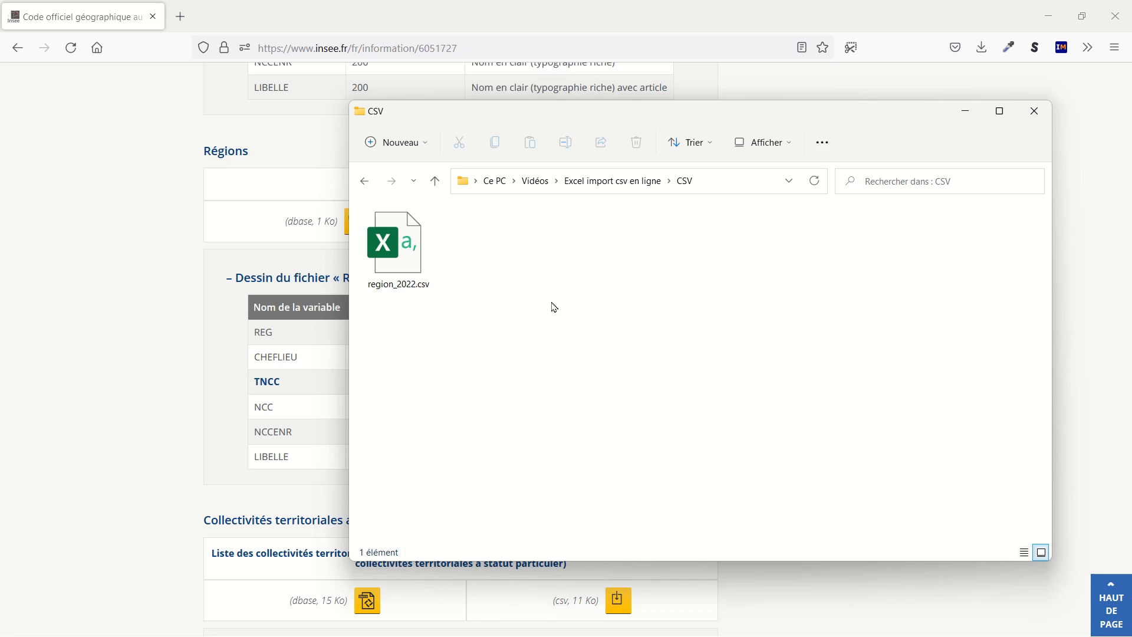
Open the downloaded region_2022.csv directly in Excel, examine its separators and accented characters, and close it.
double_click(401, 259)
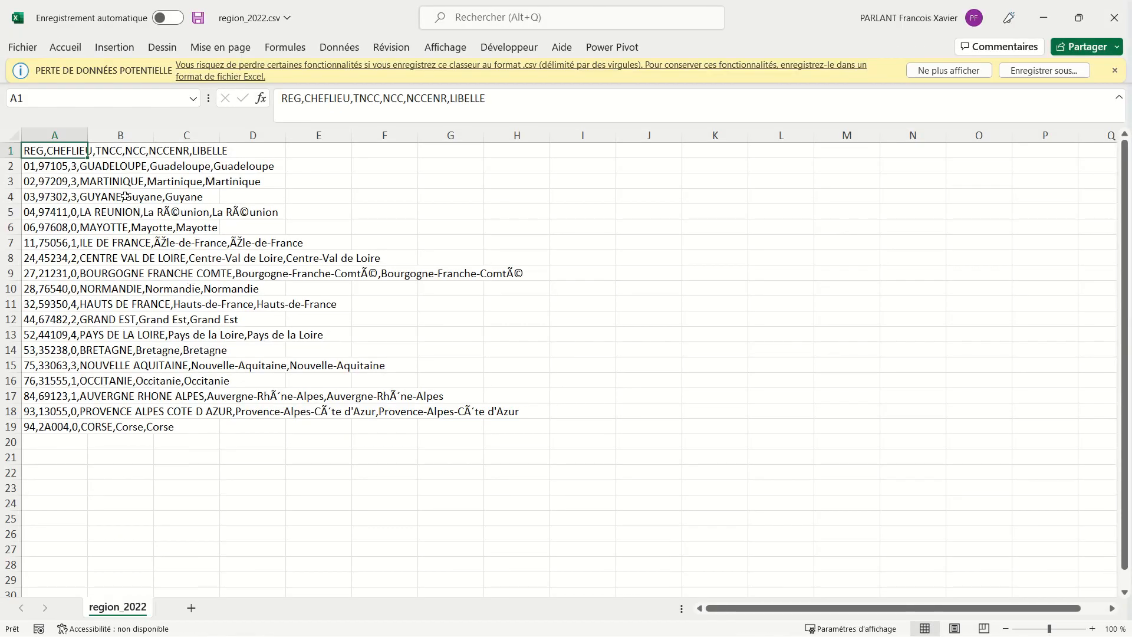
ctrl+scroll(124, 198, up, 1)
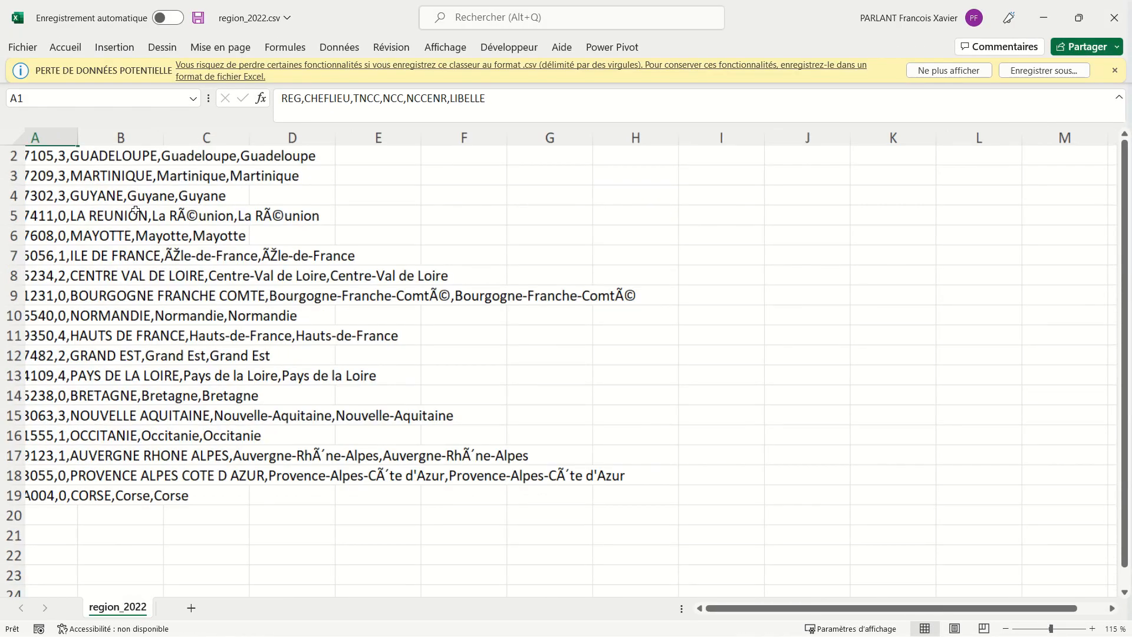
ctrl+scroll(135, 211, up, 1)
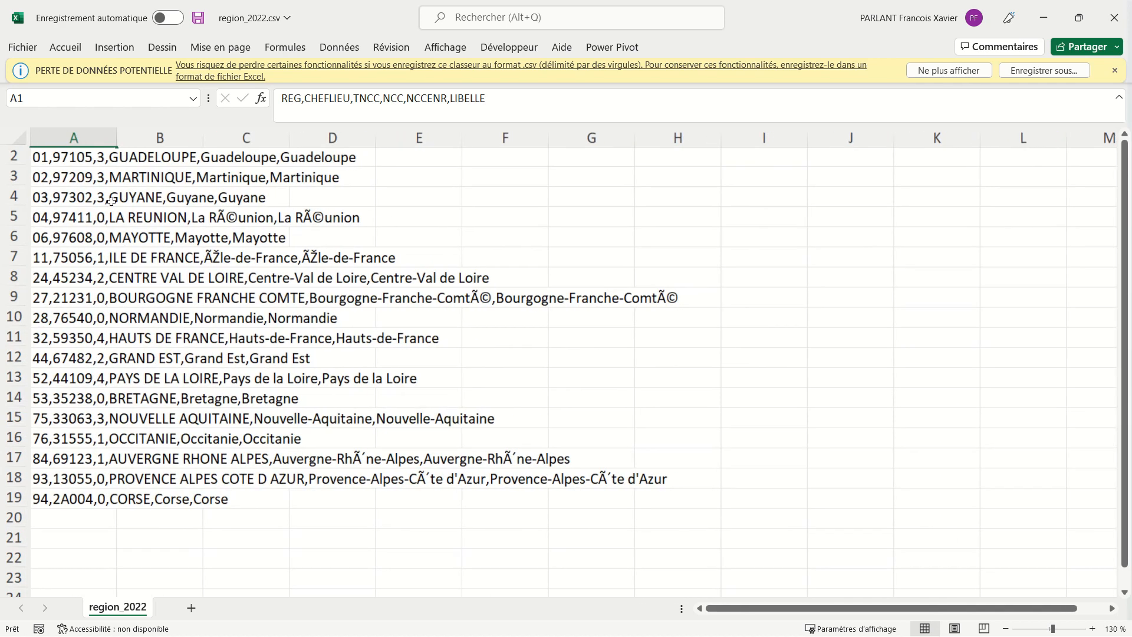
click(110, 202)
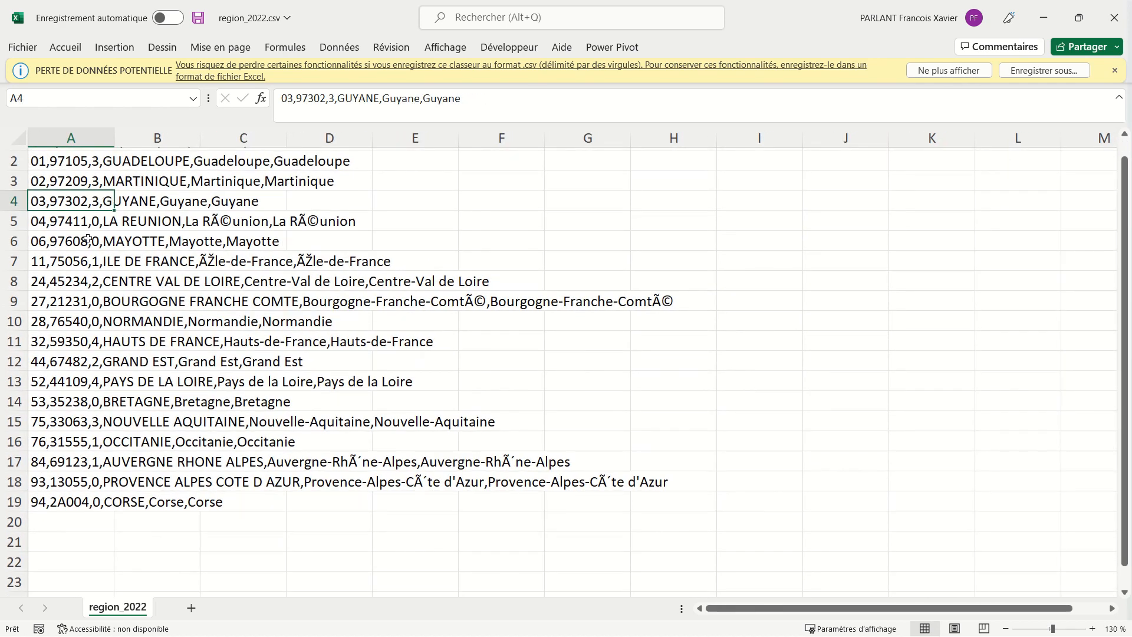
click(1110, 19)
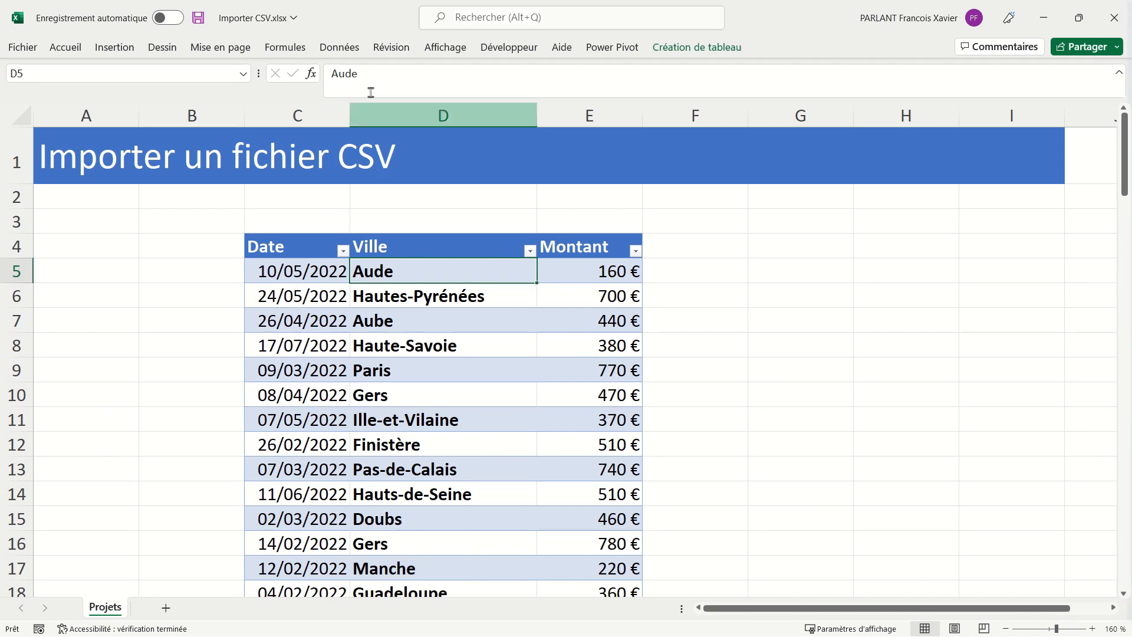
Start a text/CSV data import in the Importer CSV workbook using the file region_2022.csv.
click(341, 48)
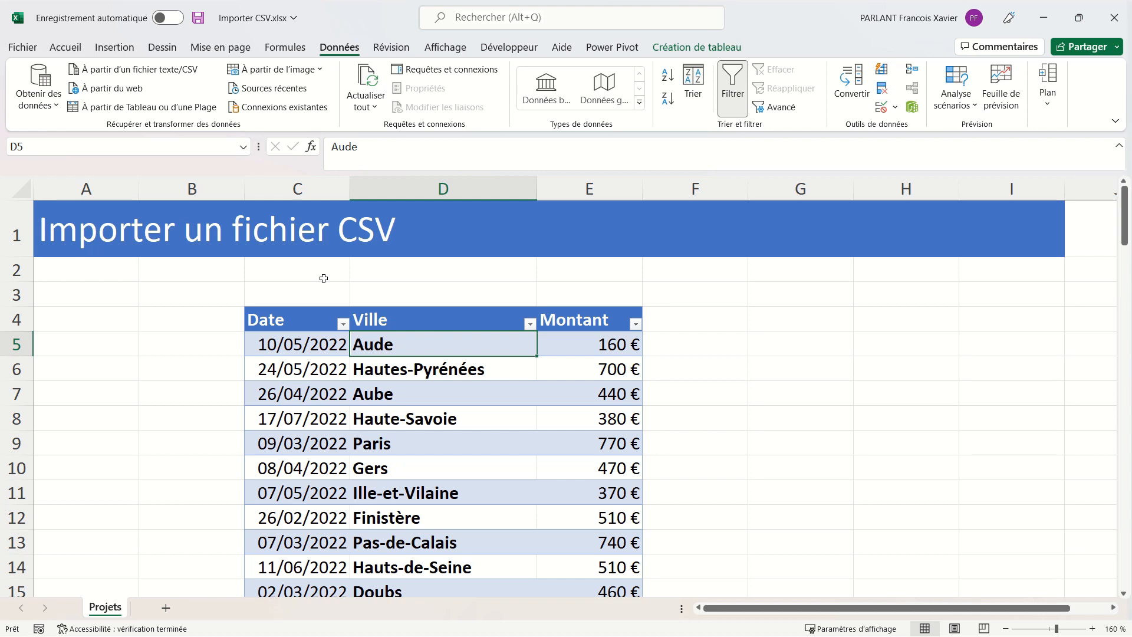
click(164, 75)
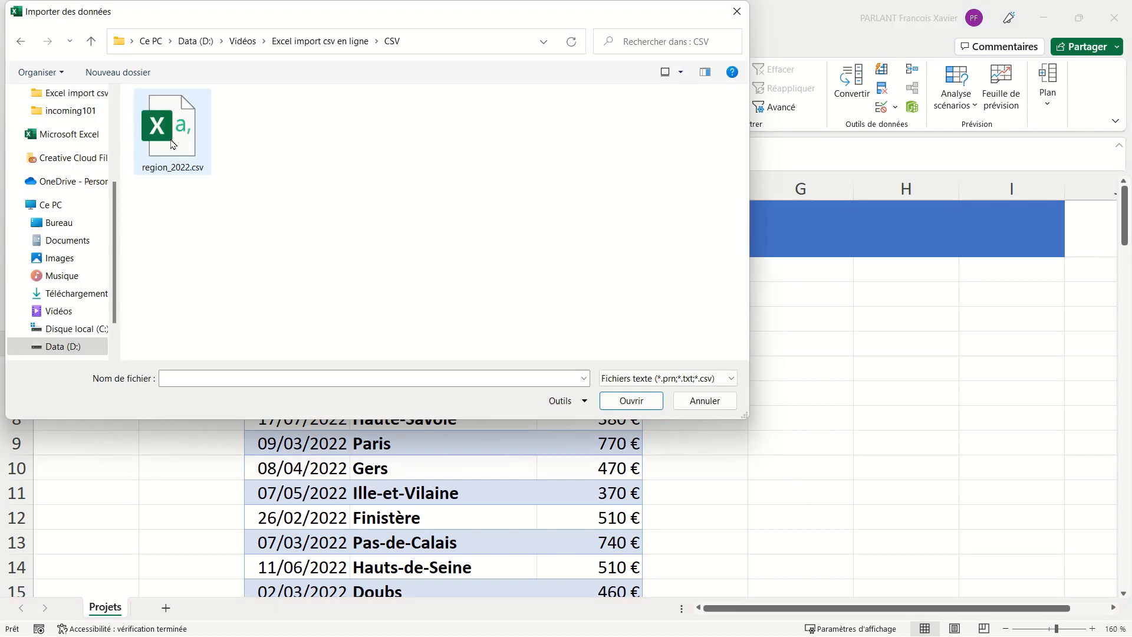
click(172, 144)
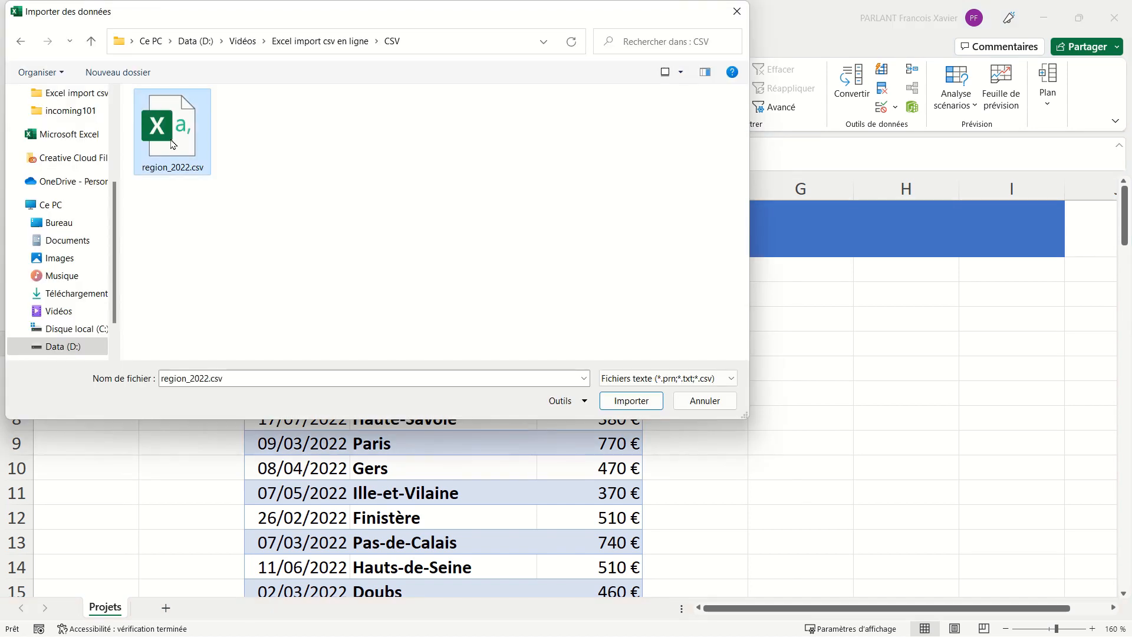
click(627, 403)
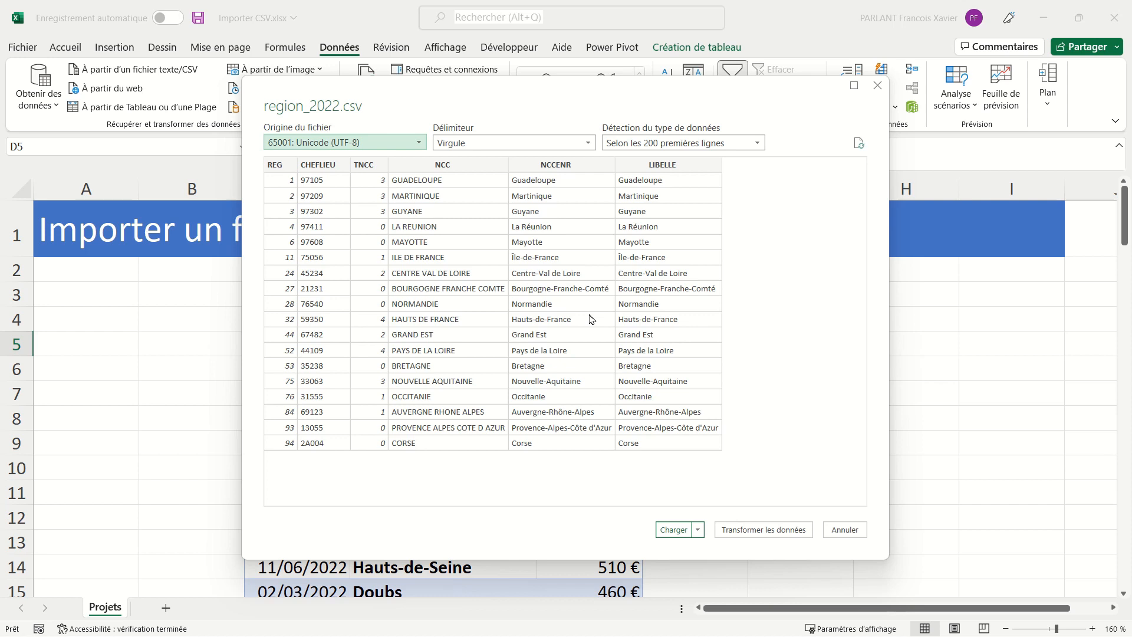
Look through the file origin encodings, check the CSV encoding stated on the INSEE page in Firefox, and return to Excel.
click(418, 144)
scroll(427, 336, down, 1)
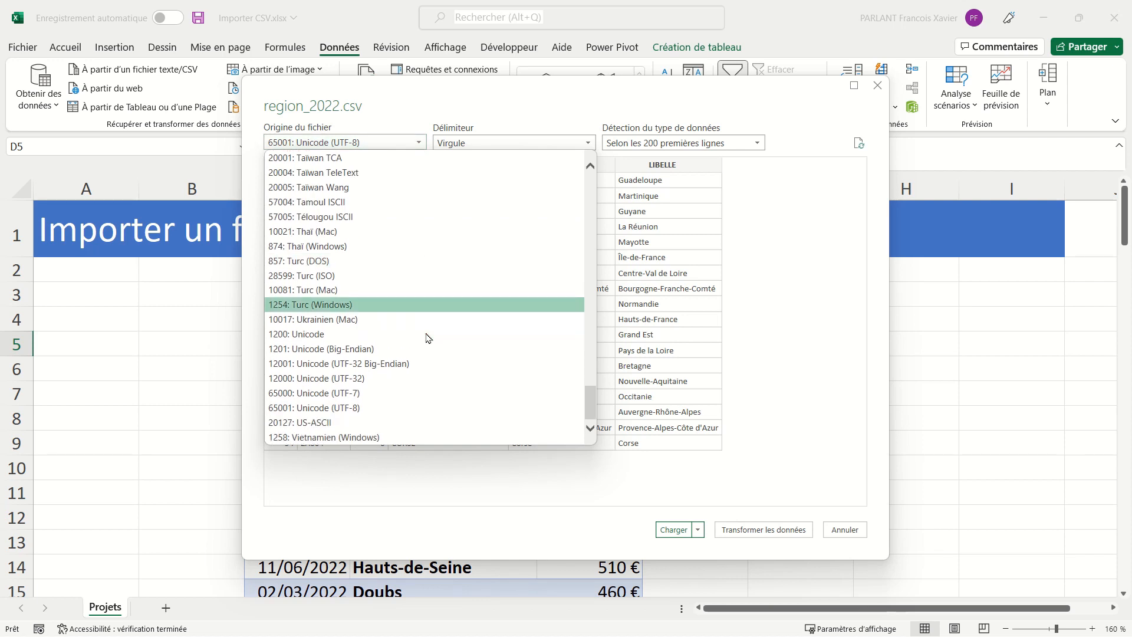
scroll(428, 338, up, 5)
key(Escape)
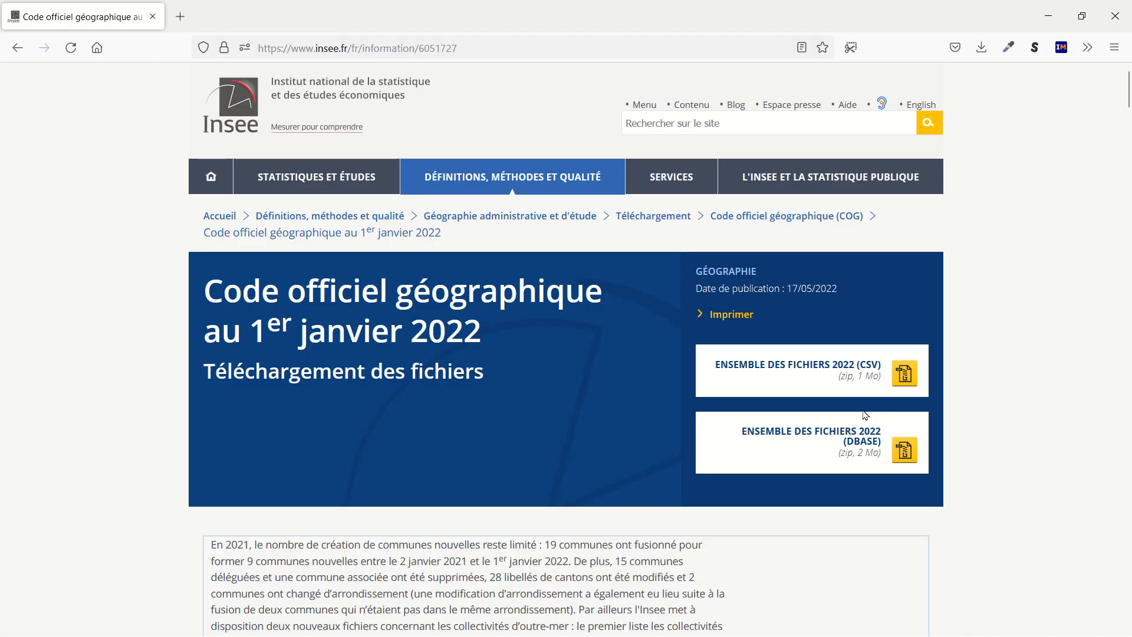
scroll(865, 416, down, 3)
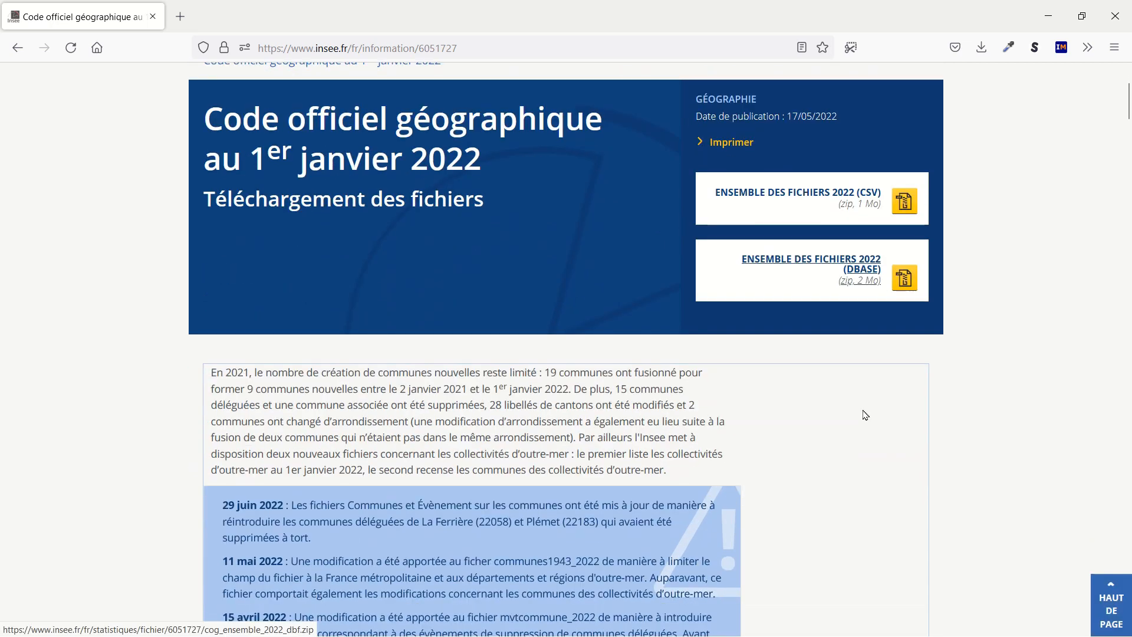
scroll(865, 415, down, 6)
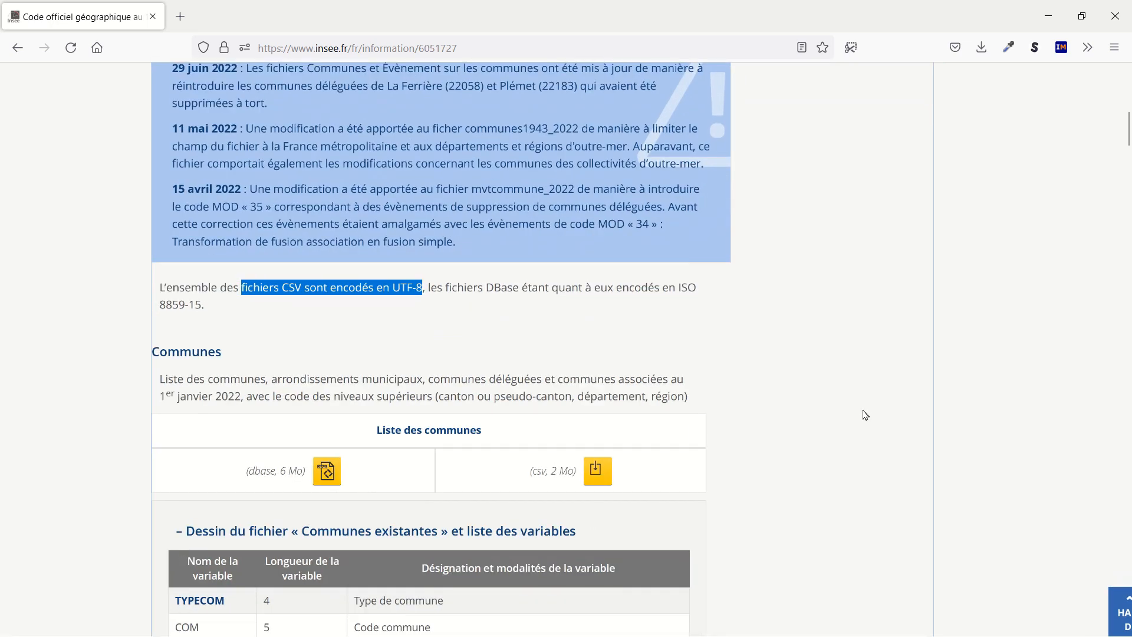
scroll(865, 415, up, 2)
scroll(865, 415, left, 3)
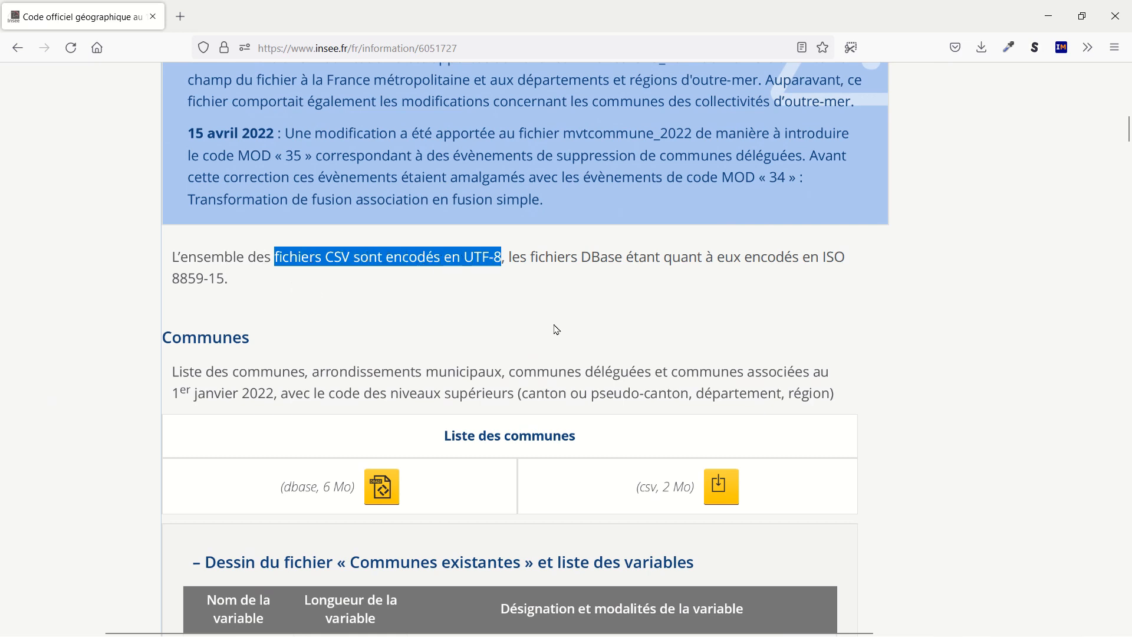
key(alt+Tab)
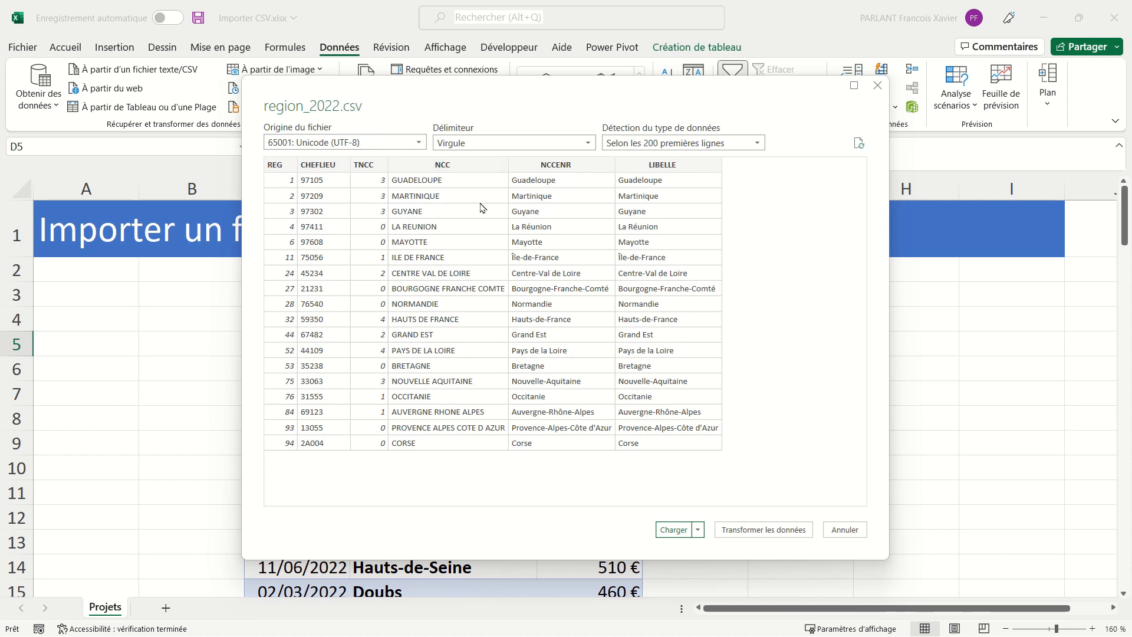
Try the Point-virgule delimiter in the import preview, and set it back to Virgule.
click(588, 148)
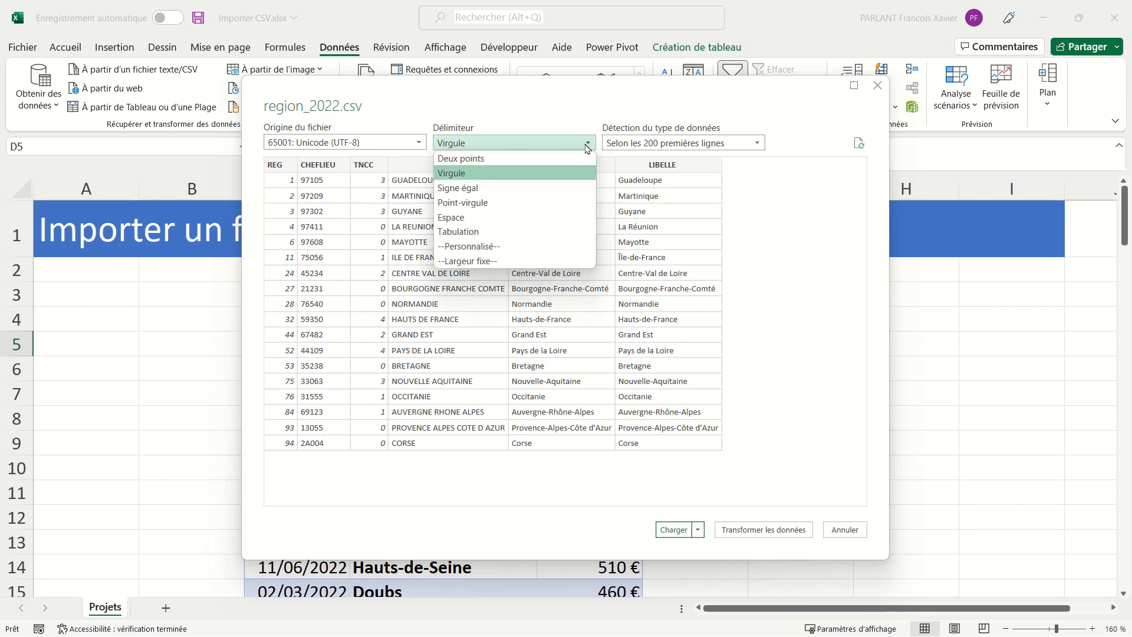
click(508, 203)
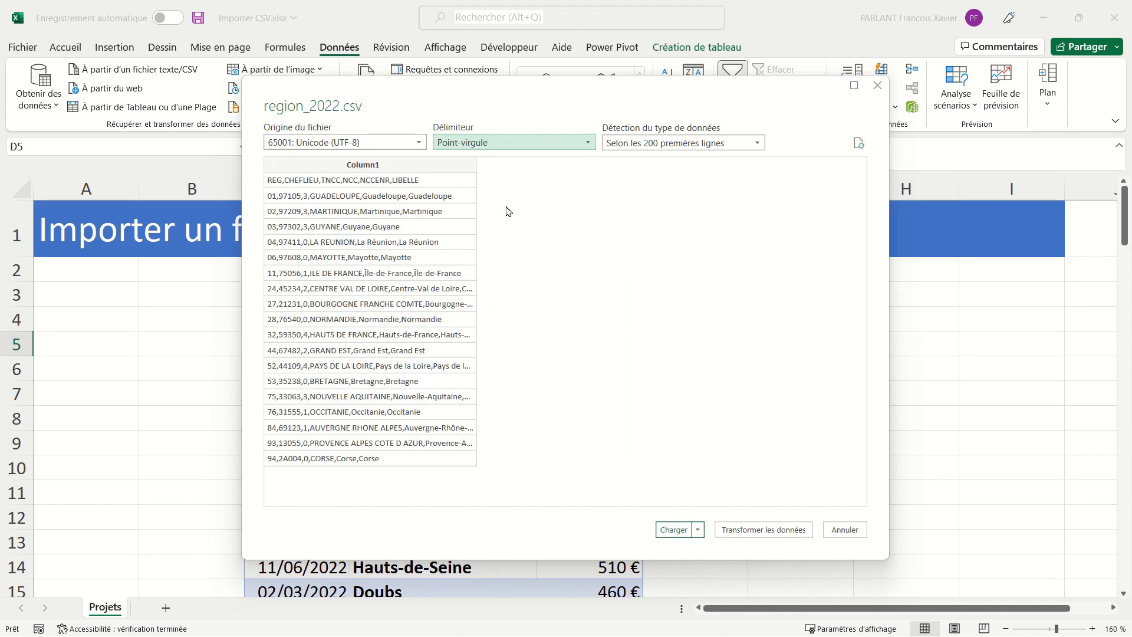
click(590, 144)
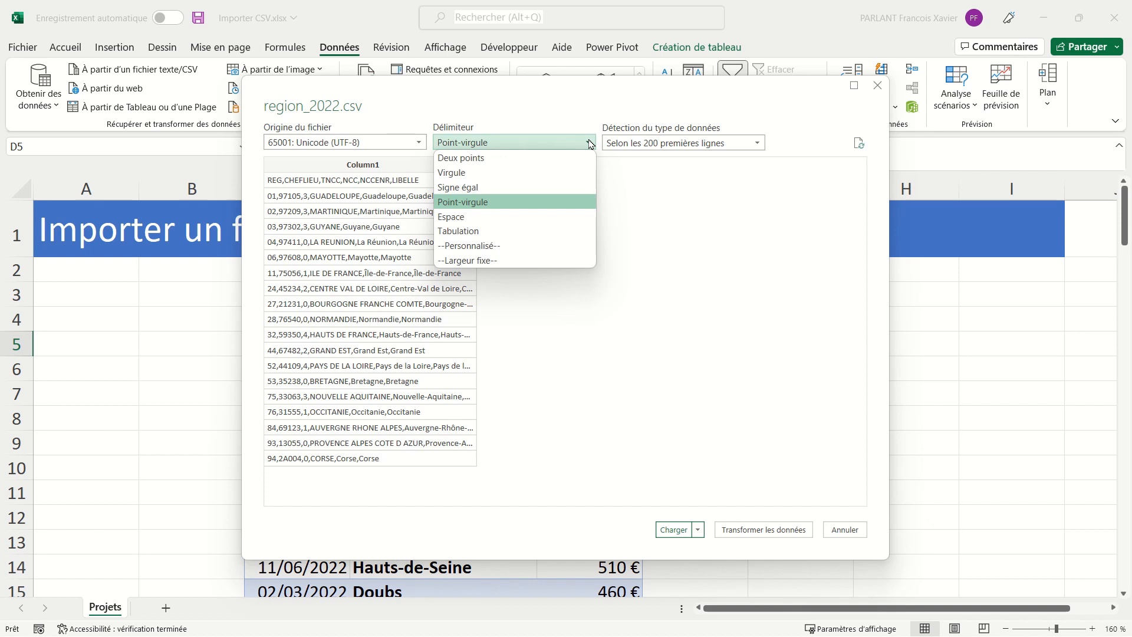
click(537, 172)
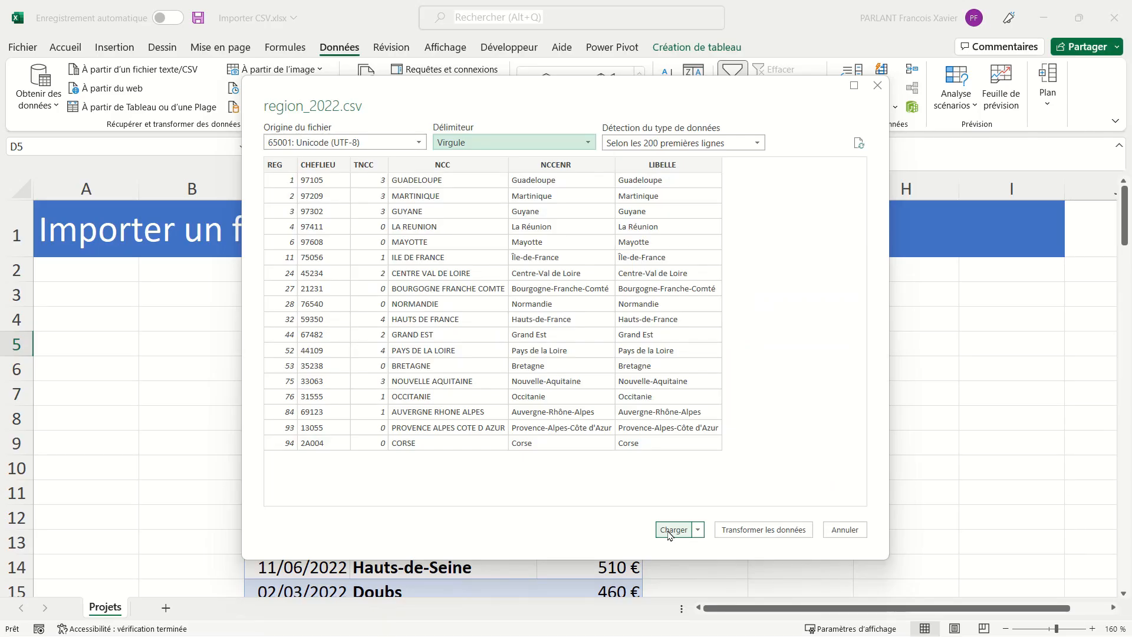
Load the region_2022.csv data into the workbook as a table on a new sheet.
click(698, 530)
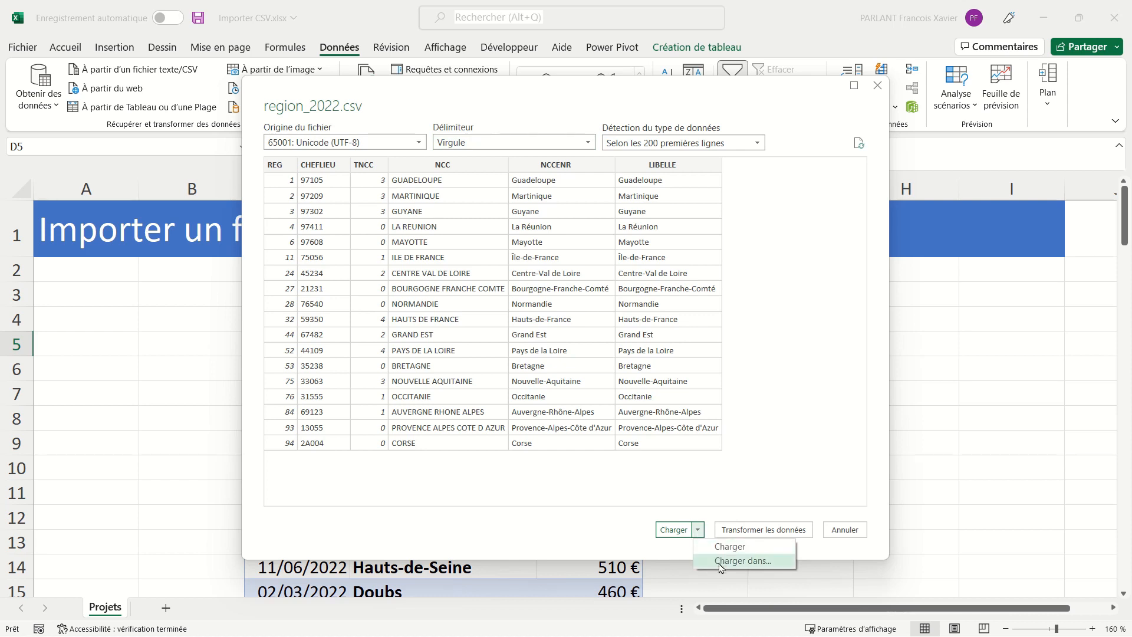
click(651, 554)
click(674, 529)
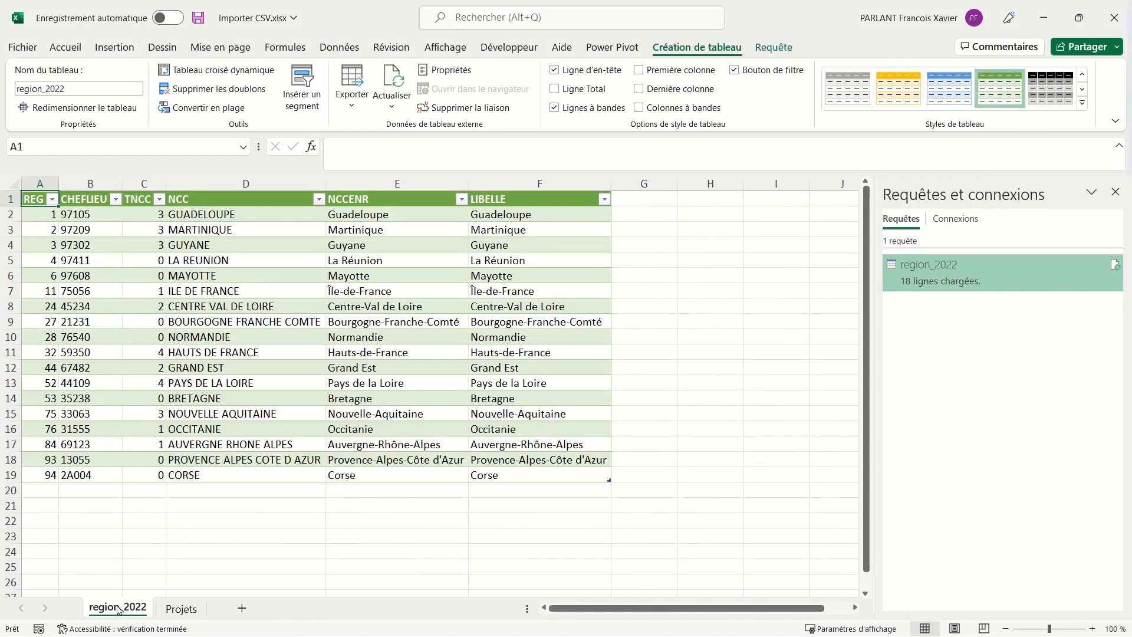
click(256, 311)
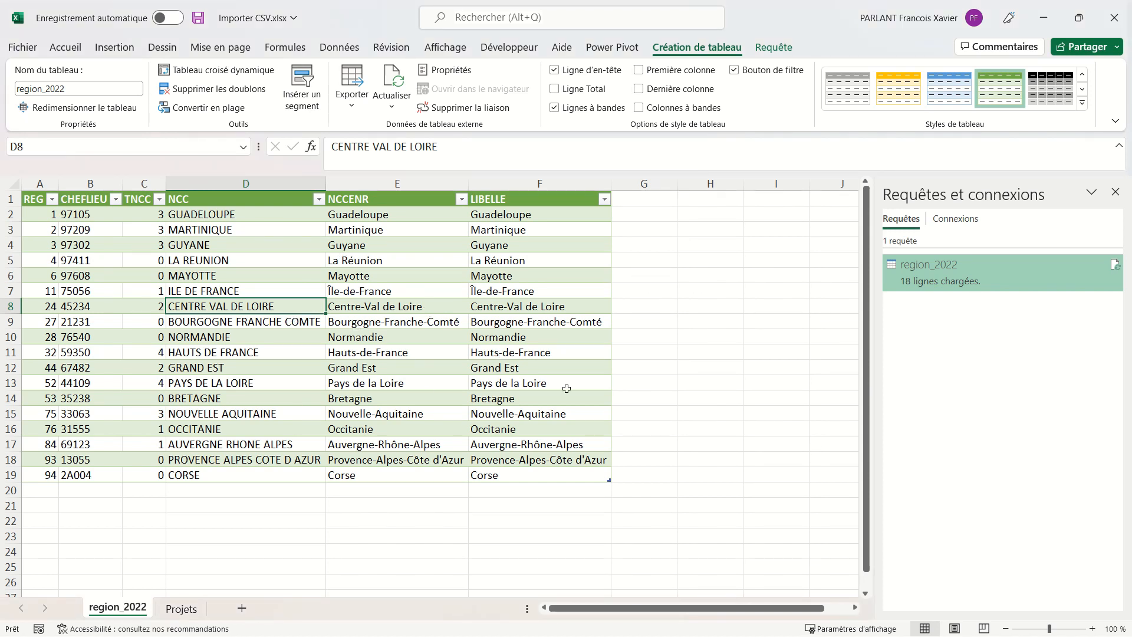
mouse_move(989, 287)
mouse_move(1109, 273)
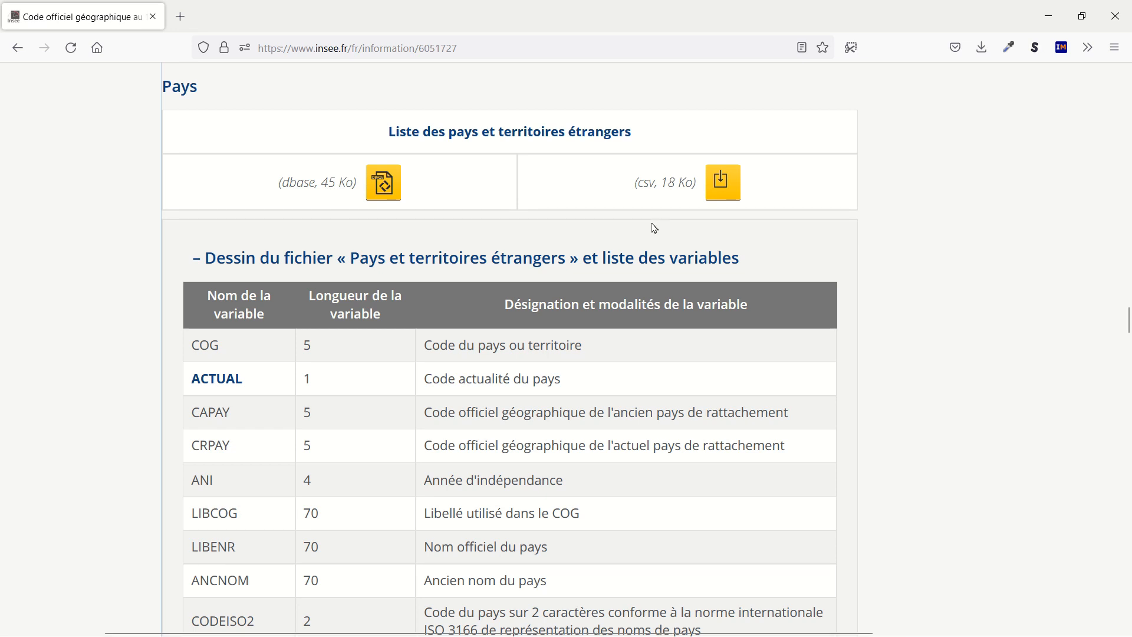
Copy the link of the CSV file for « Liste des pays et territoires étrangers » in Firefox, and switch back to Excel.
right_click(649, 184)
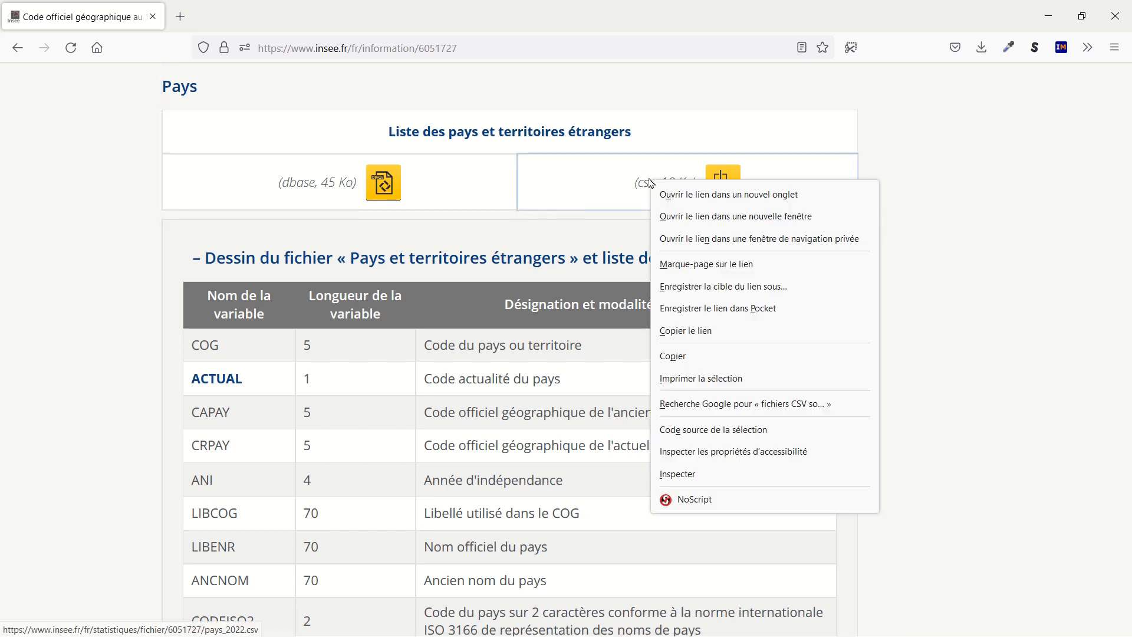
click(668, 333)
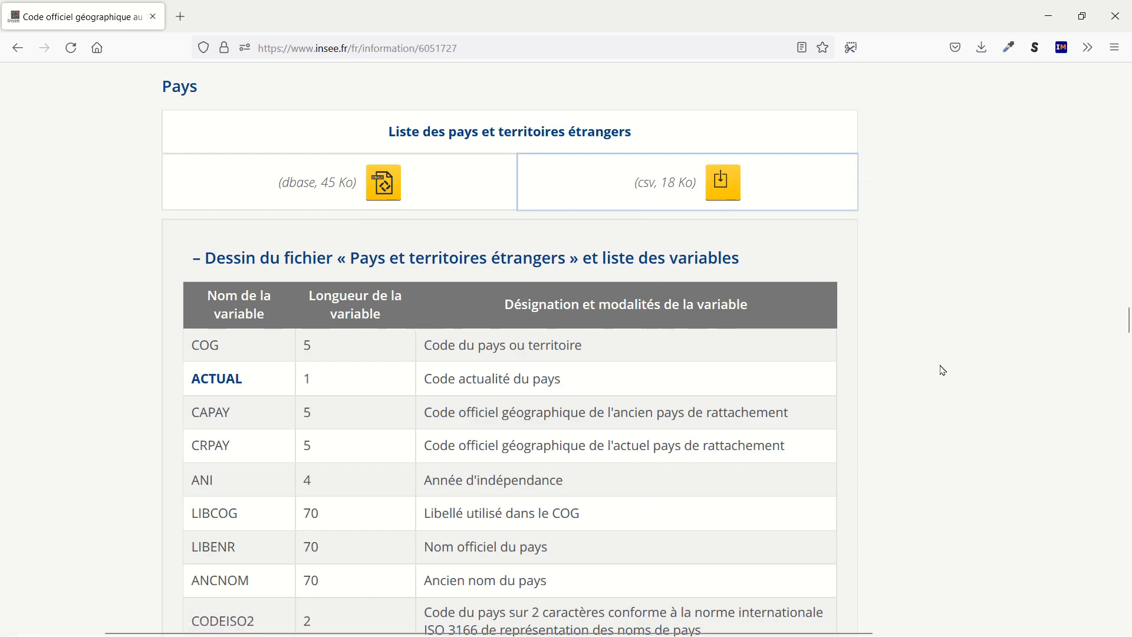
key(alt+Tab)
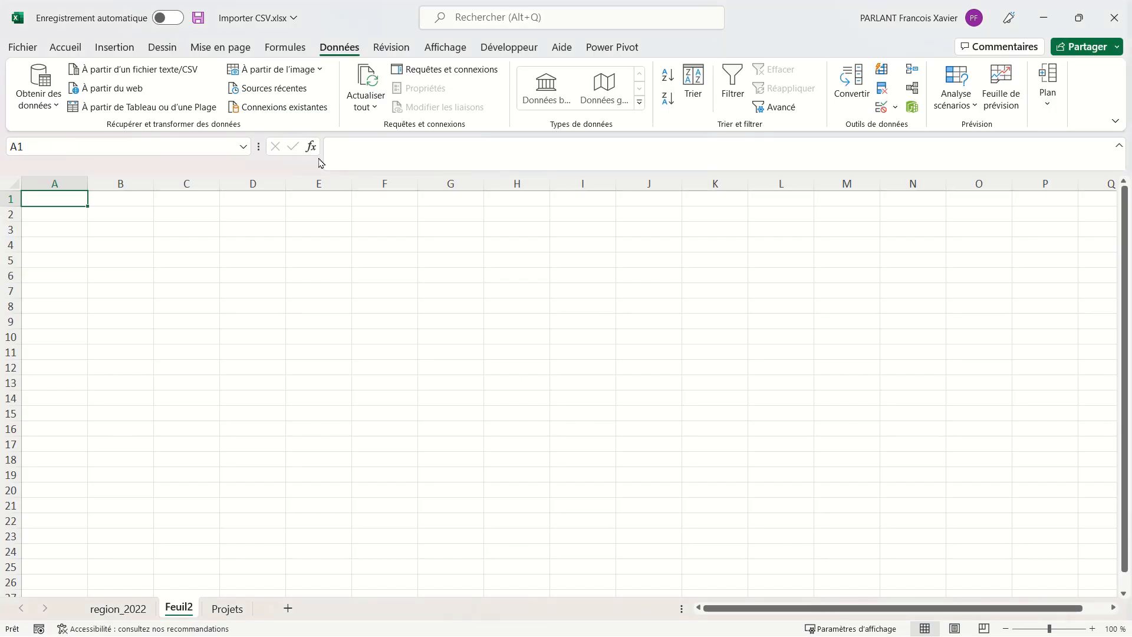
click(177, 72)
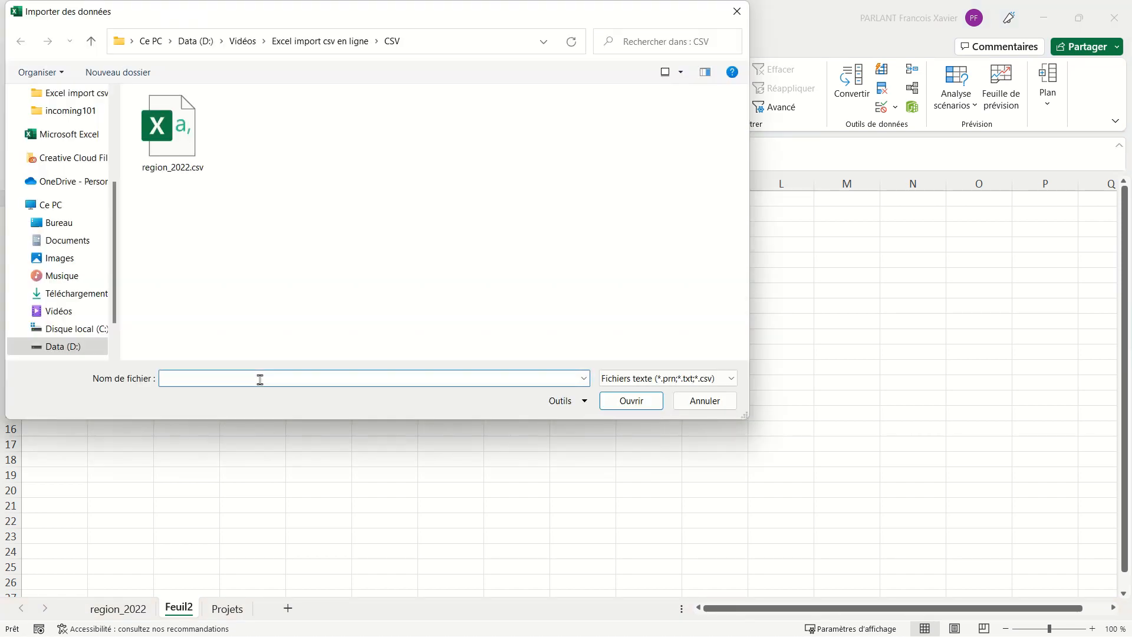
text(https://www.insee.fr/fr/statistiques/fichier/6051727/pays_2022.csv)
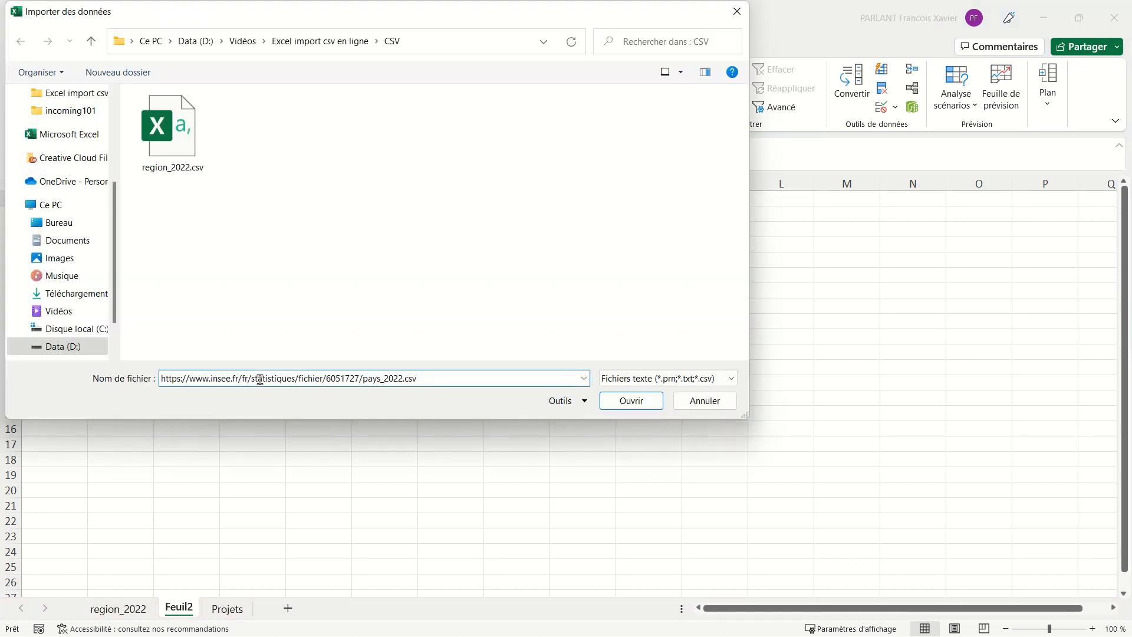
click(645, 411)
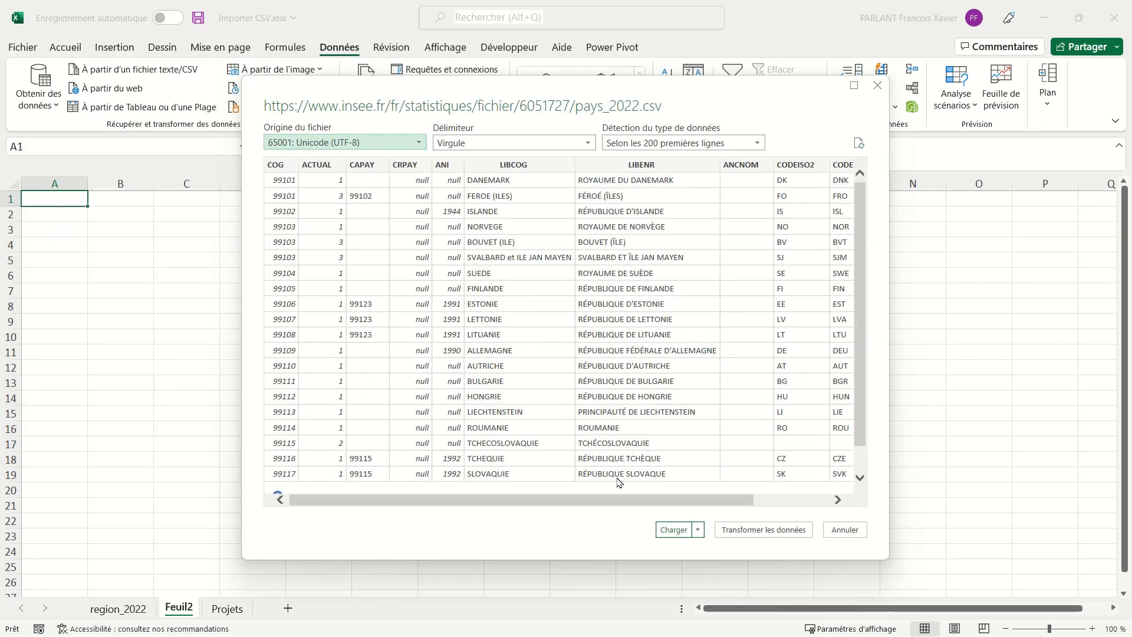
click(672, 529)
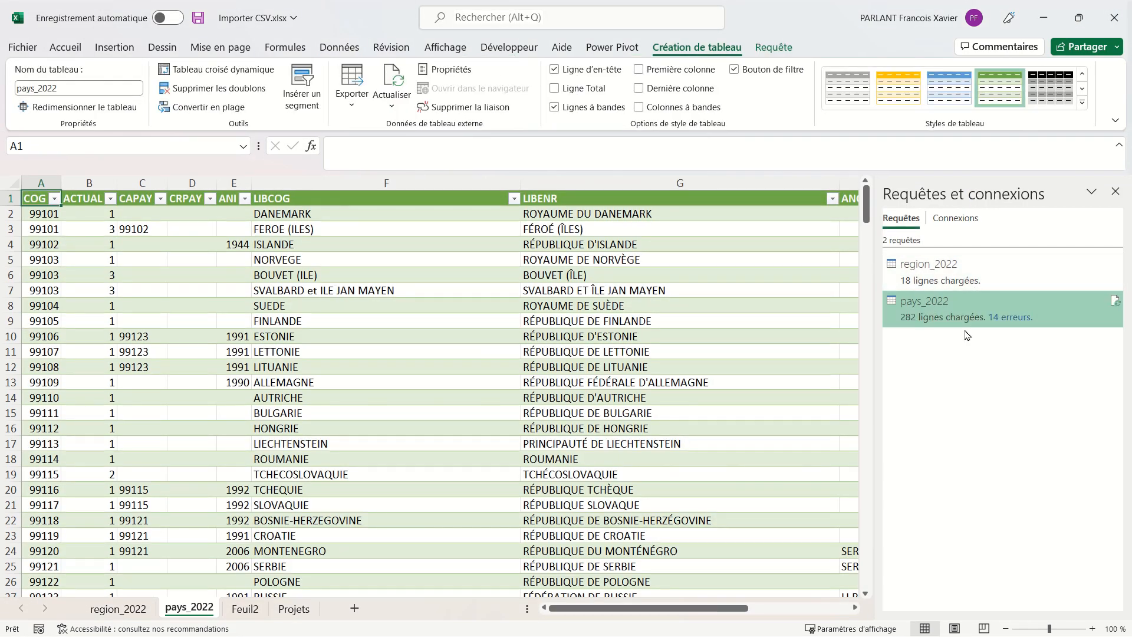
mouse_move(967, 325)
mouse_move(1008, 308)
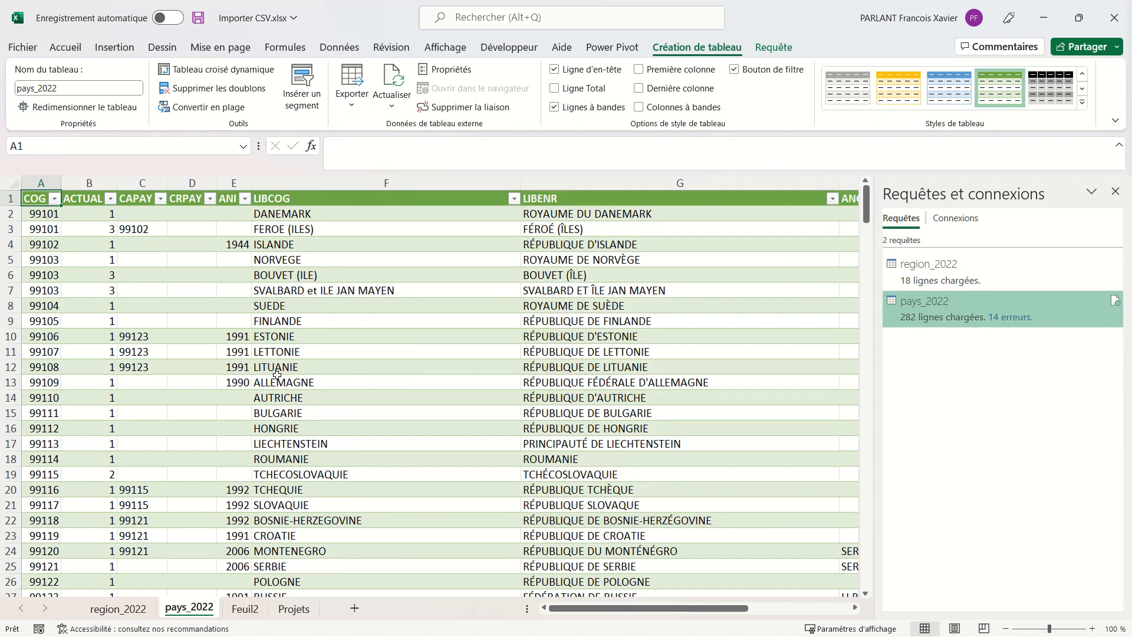